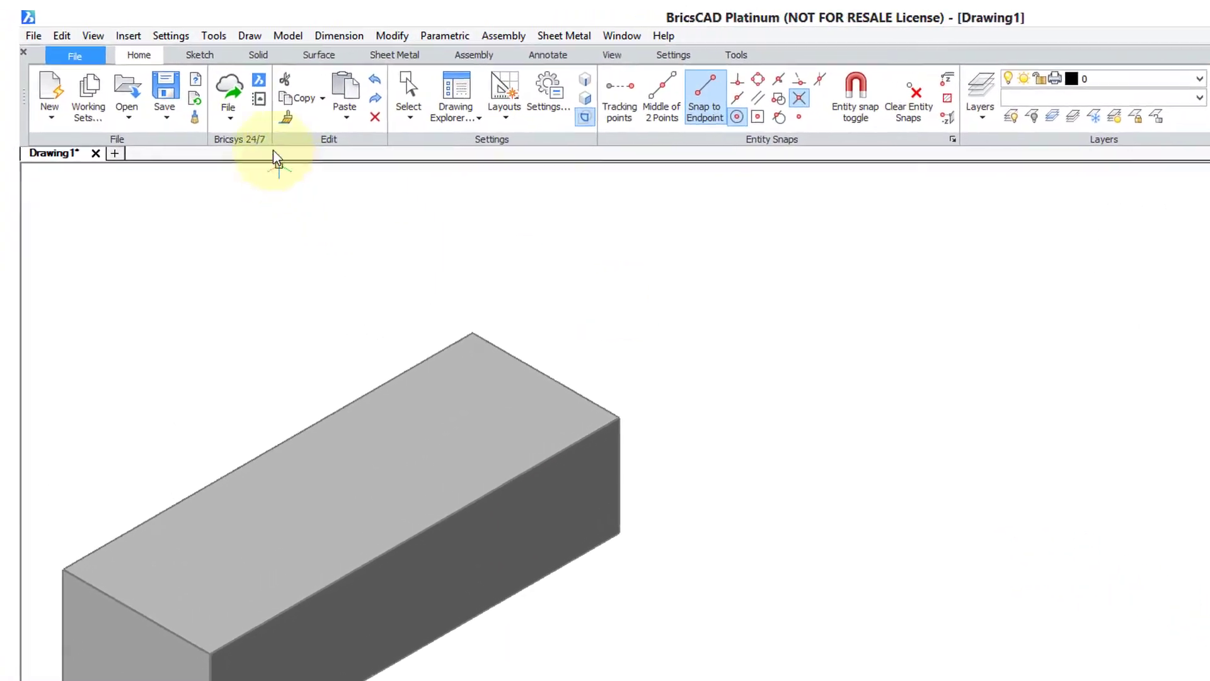
Open the Model menu to show the solid modelling commands.
{"action": "left_click", "coordinate": [262, 34]}
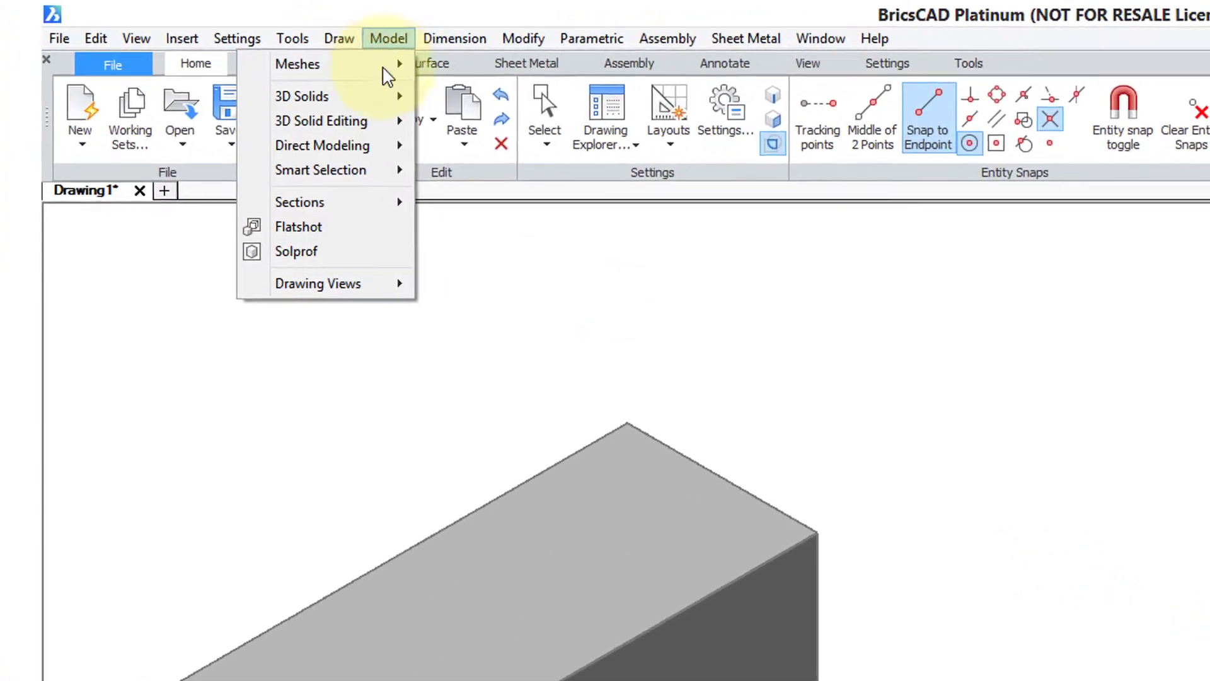
{"action": "mouse_move", "coordinate": [373, 121]}
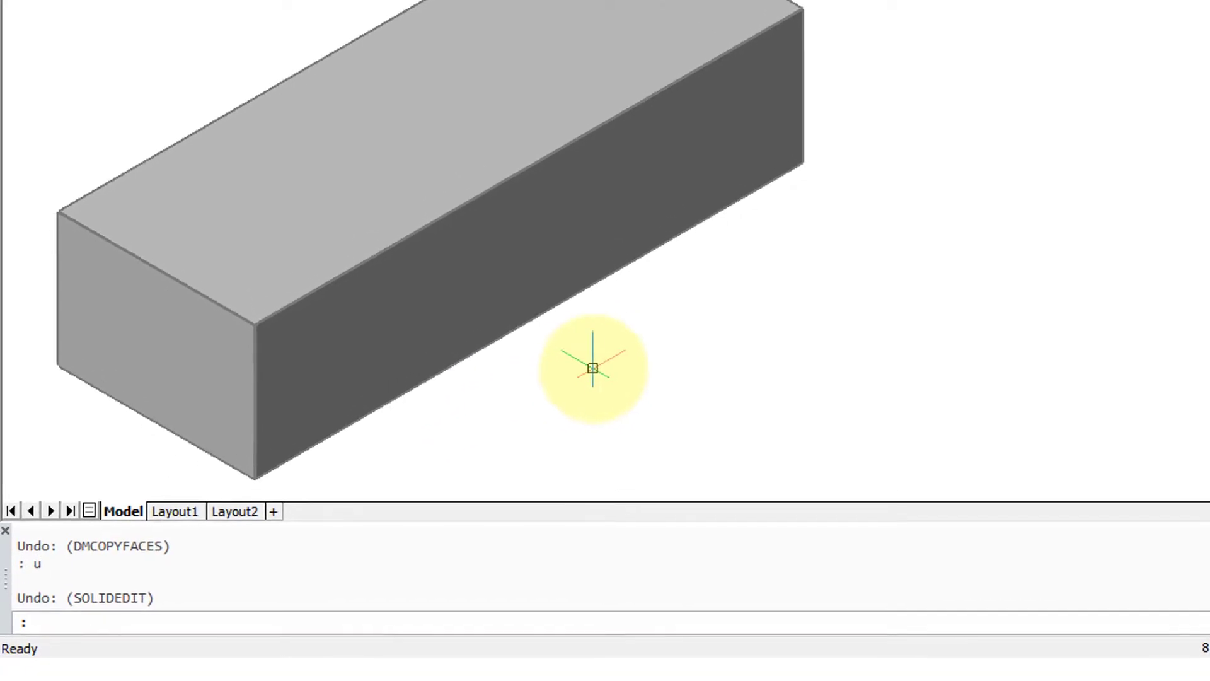
Run SOLIDEDIT and choose the Body option, then Shell.
{"action": "type", "text": "SOLIDEDIT"}
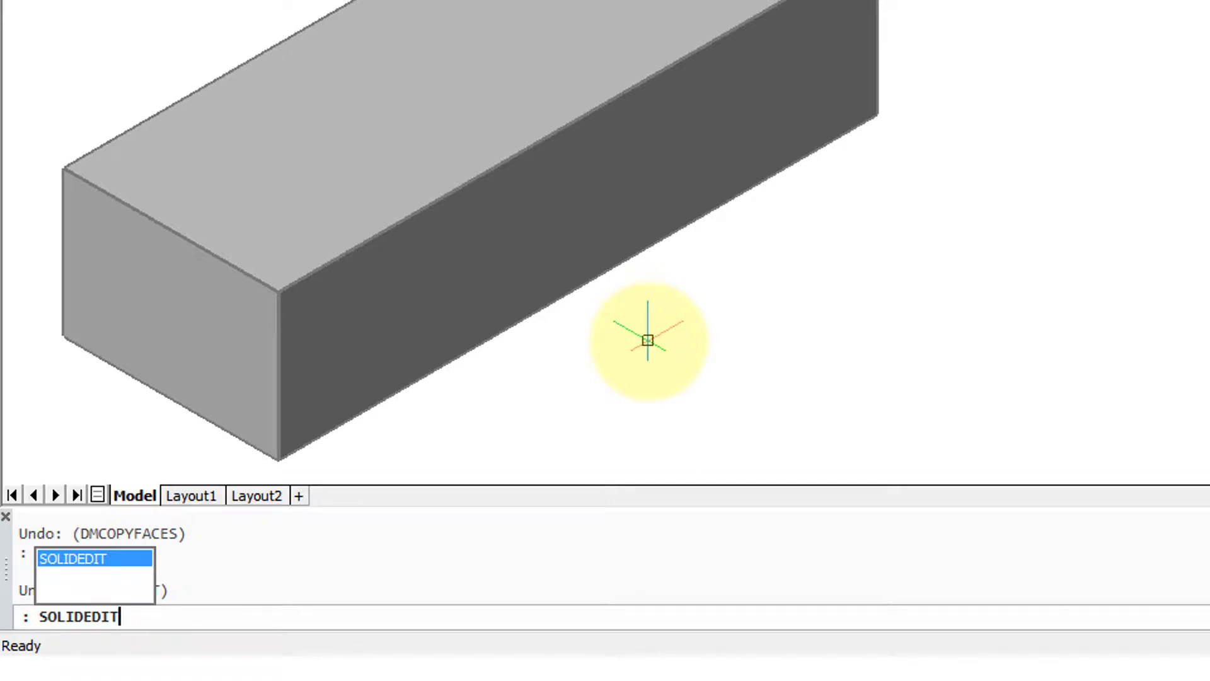
{"action": "key", "text": "Return"}
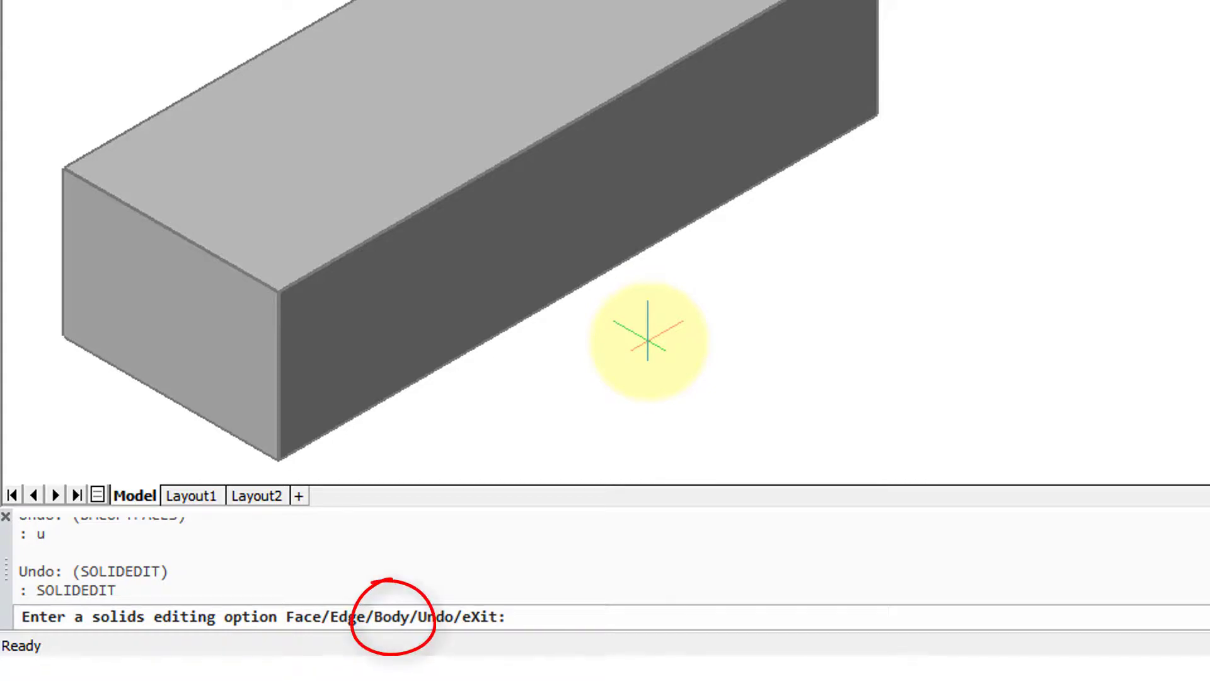
{"action": "type", "text": "b"}
{"action": "key", "text": "Return"}
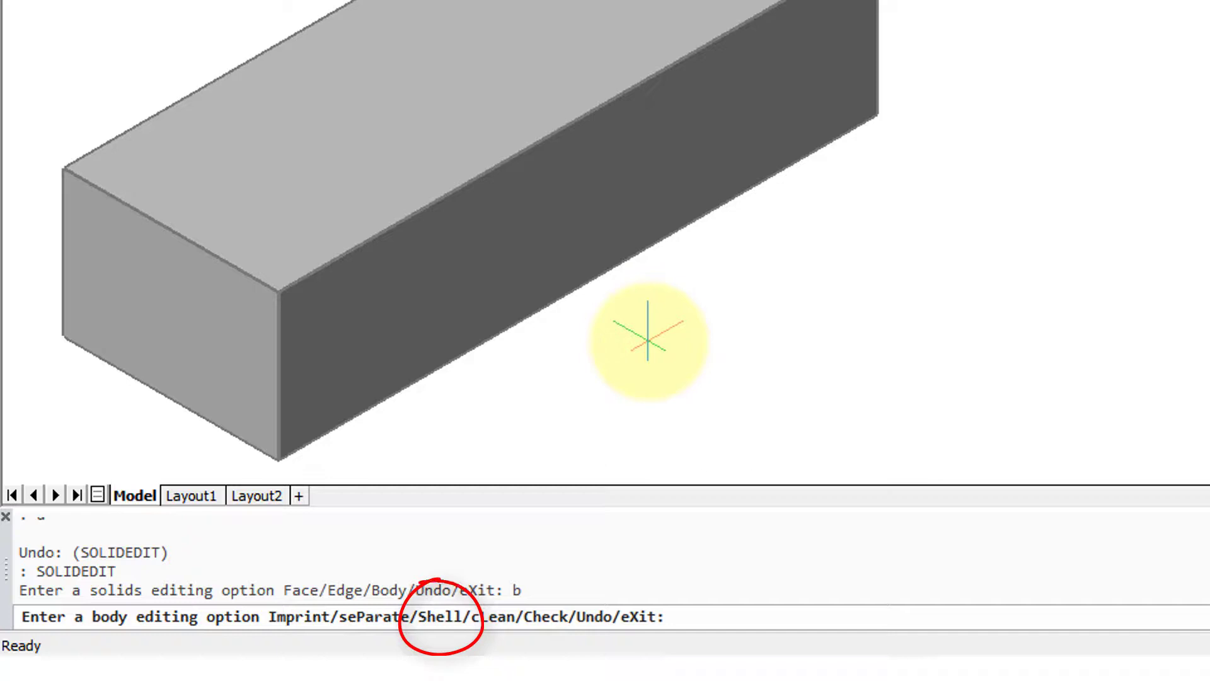
{"action": "type", "text": "s"}
{"action": "key", "text": "Return"}
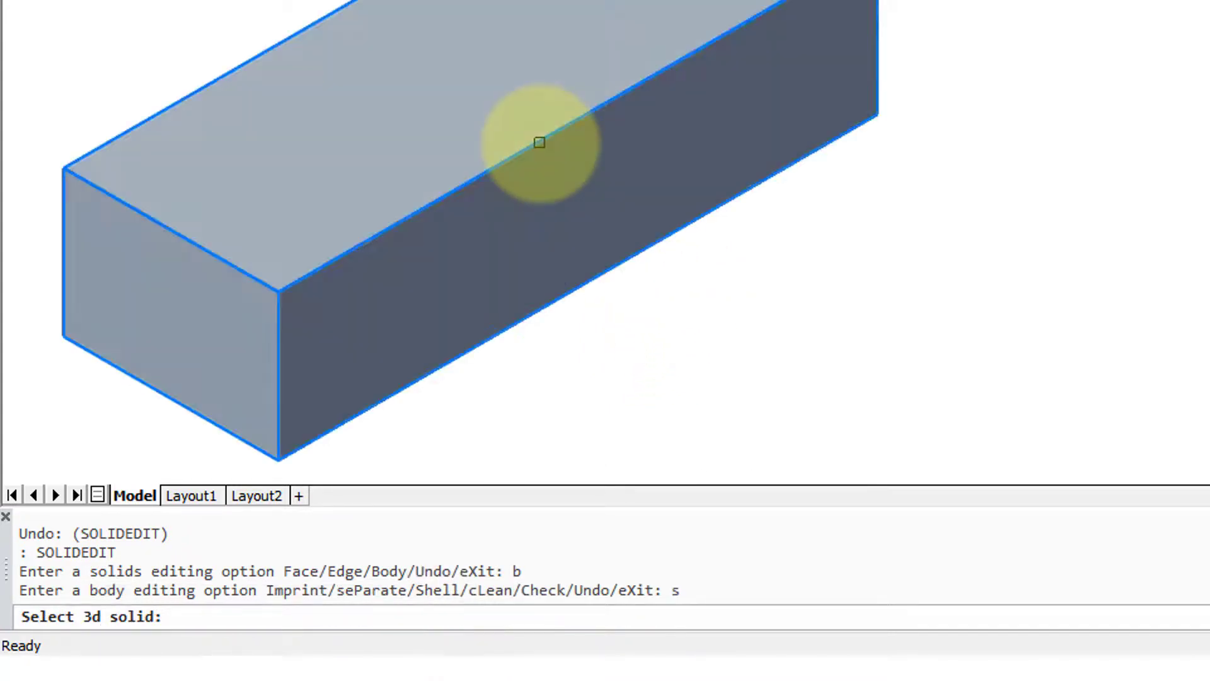
Shell the box with a 0.1 wall thickness, removing its top face.
{"action": "left_click", "coordinate": [539, 142]}
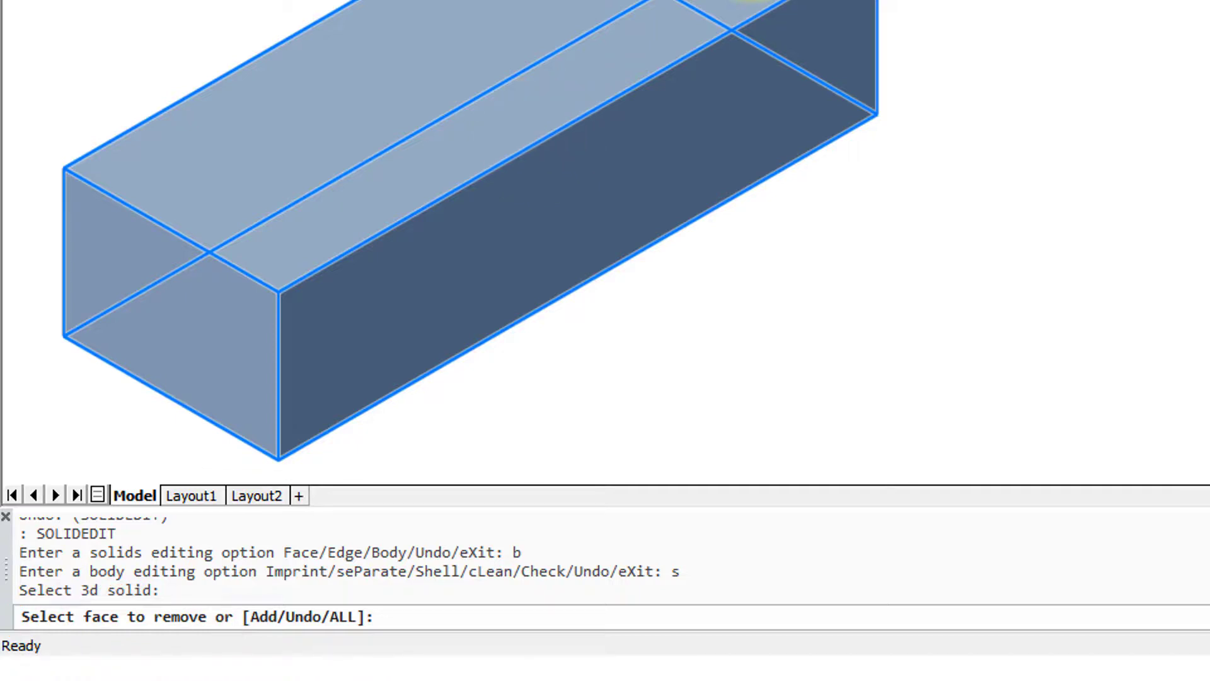
{"action": "left_click", "coordinate": [750, 2]}
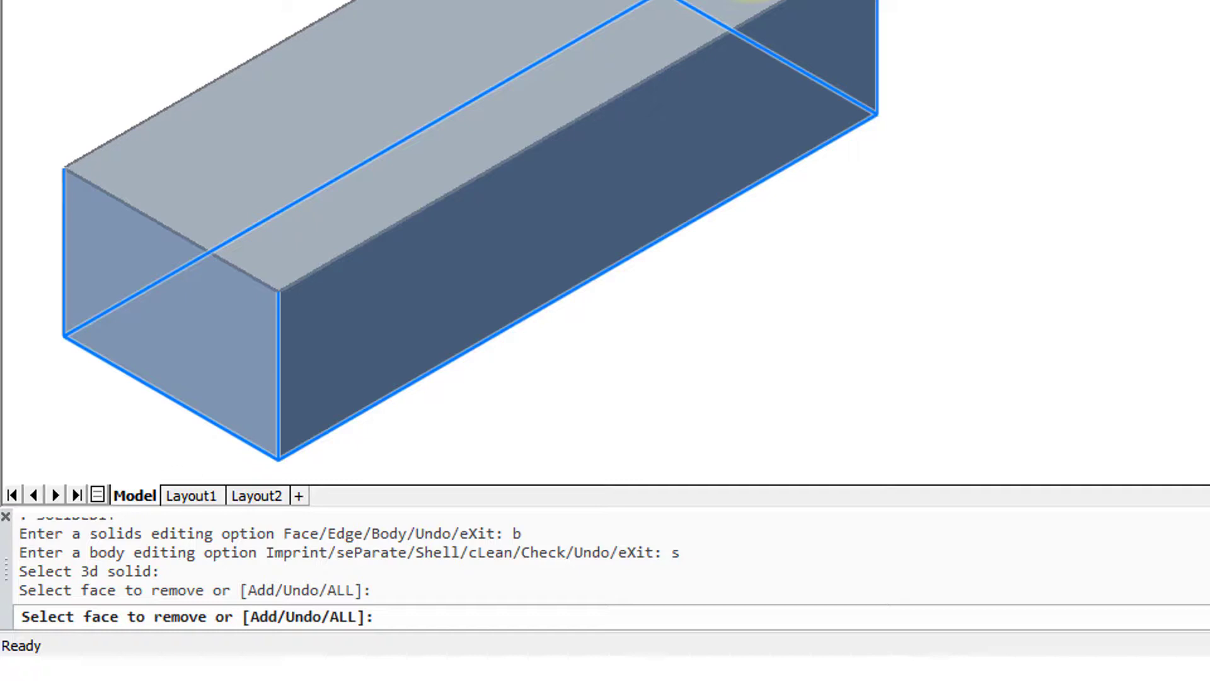
{"action": "key", "text": "Return"}
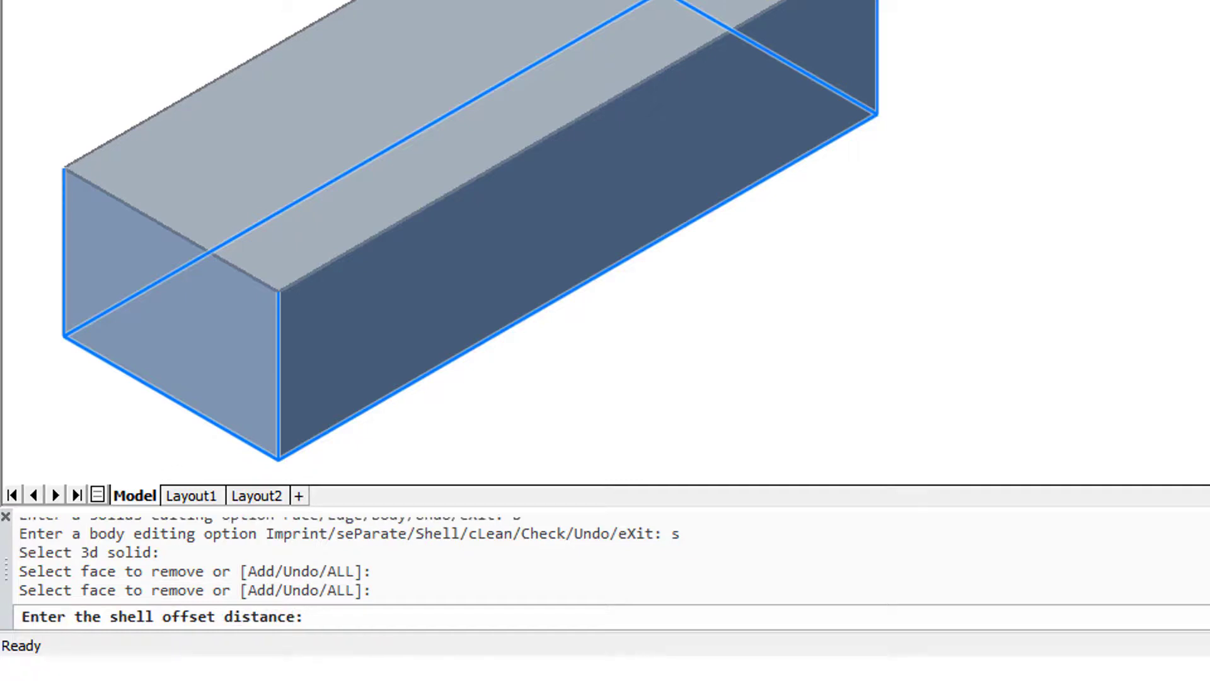
{"action": "type", "text": ".1"}
{"action": "key", "text": "Return"}
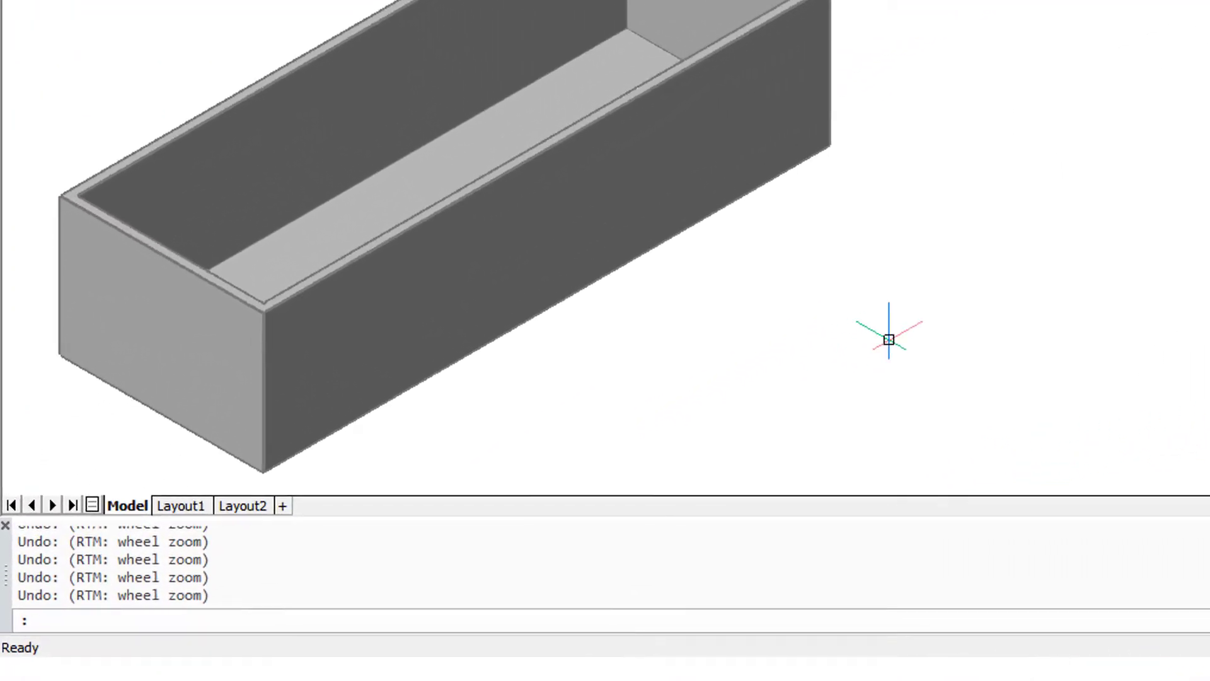
Run SOLIDEDIT's Face Copy option and pick the container's thin top rim face.
{"action": "type", "text": "SOLIDEDIT"}
{"action": "key", "text": "Return"}
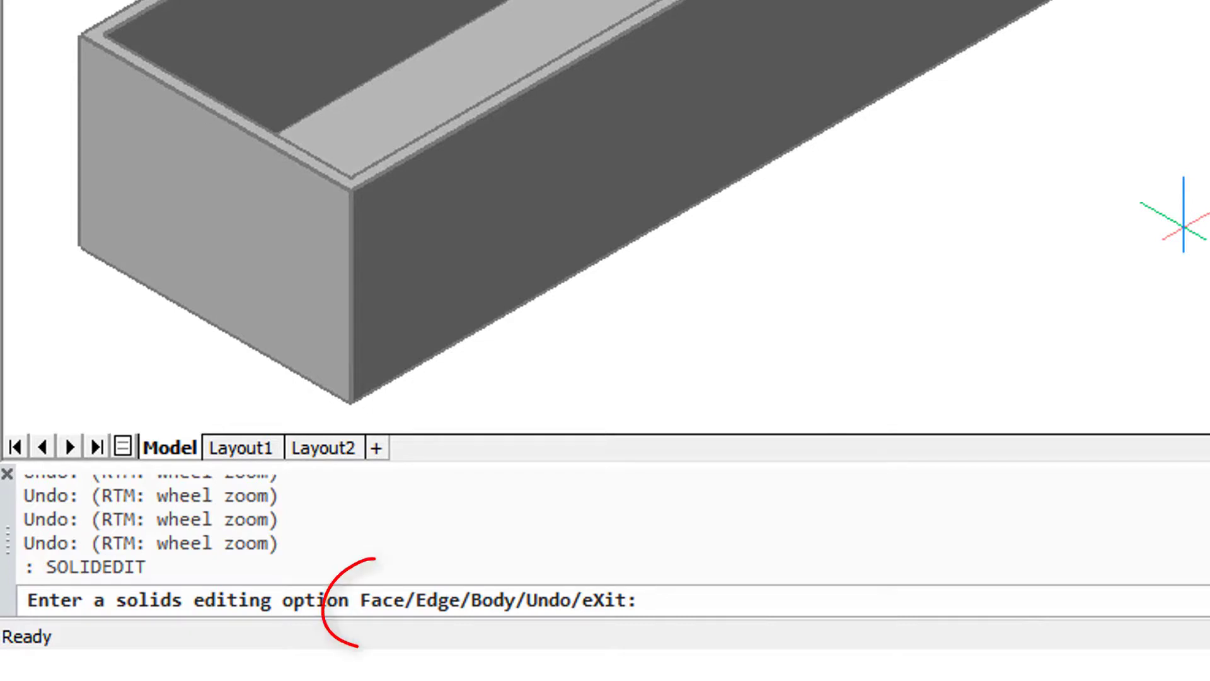
{"action": "type", "text": "f"}
{"action": "key", "text": "Return"}
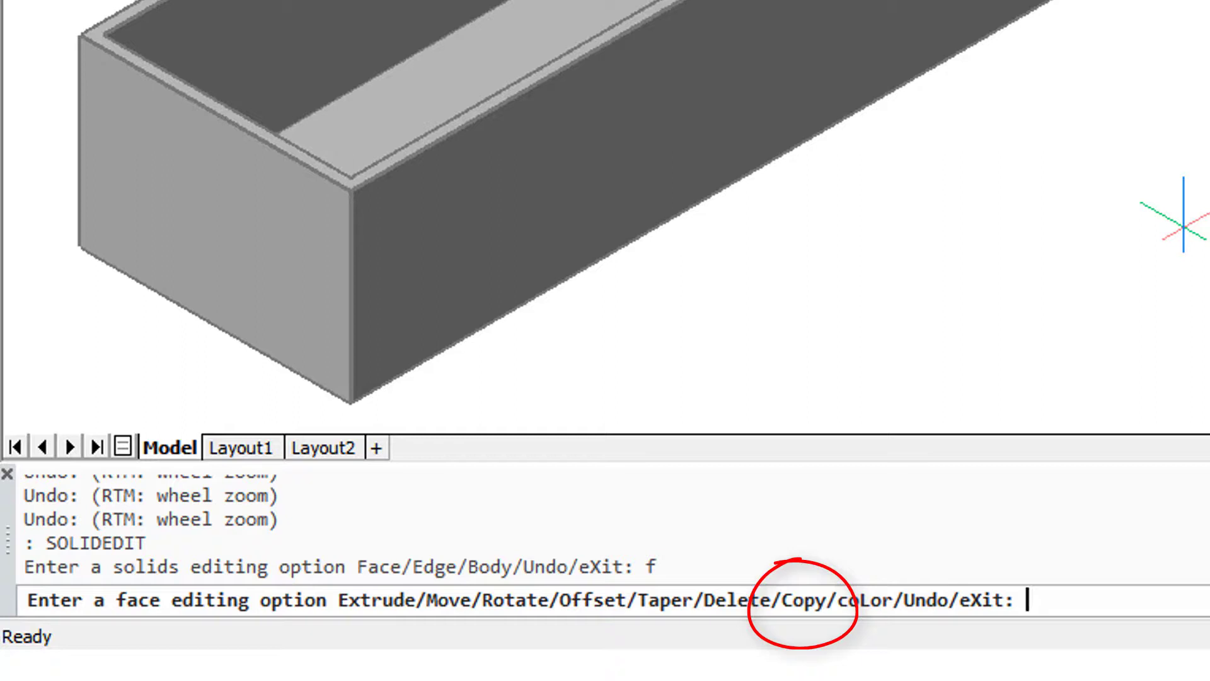
{"action": "type", "text": "c"}
{"action": "key", "text": "Return"}
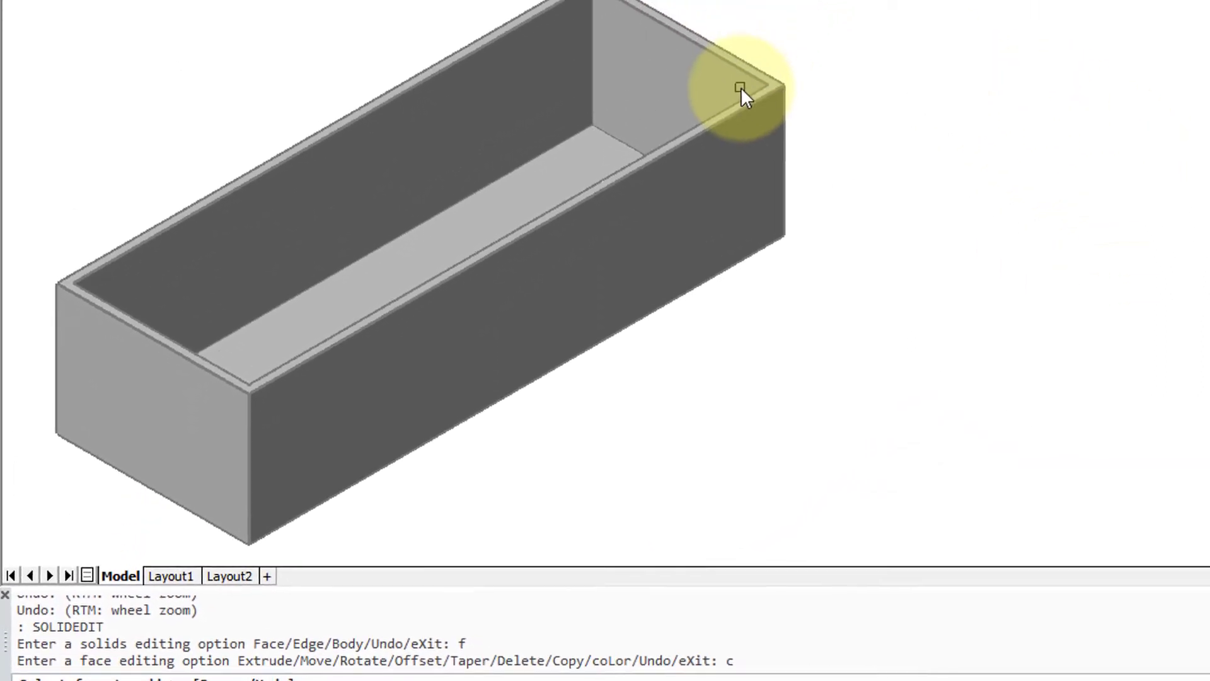
{"action": "scroll", "coordinate": [719, 113], "scroll_direction": "up", "scroll_amount": 5}
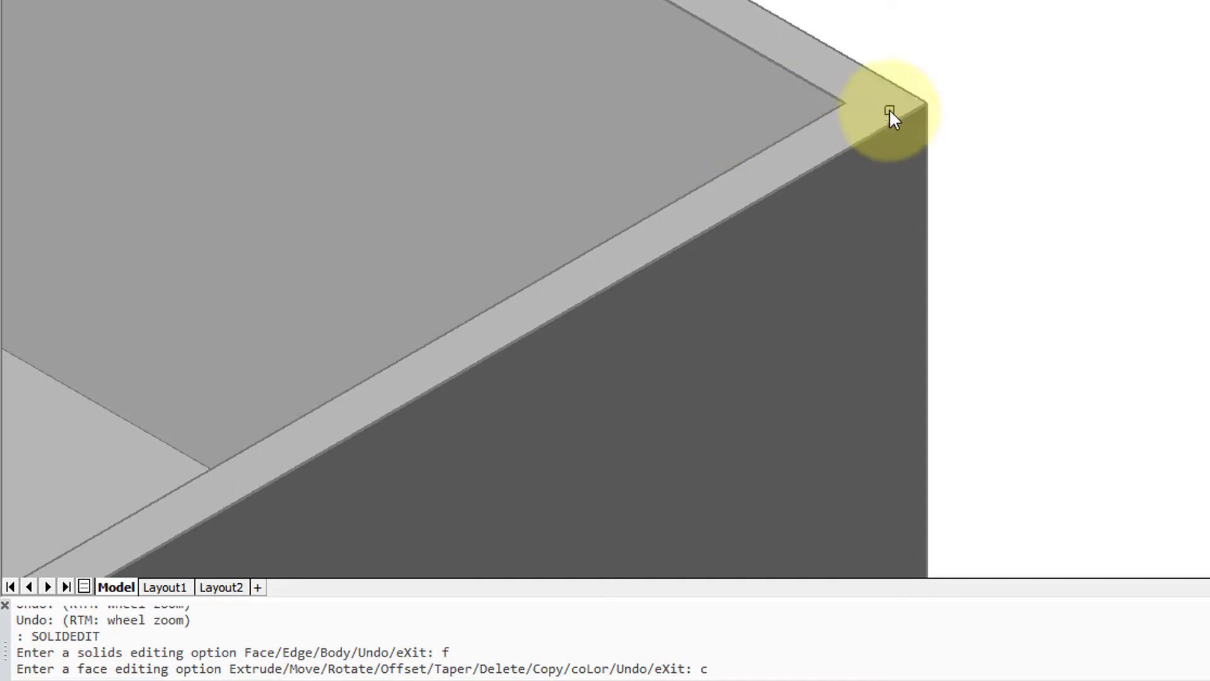
{"action": "key", "text": "Return"}
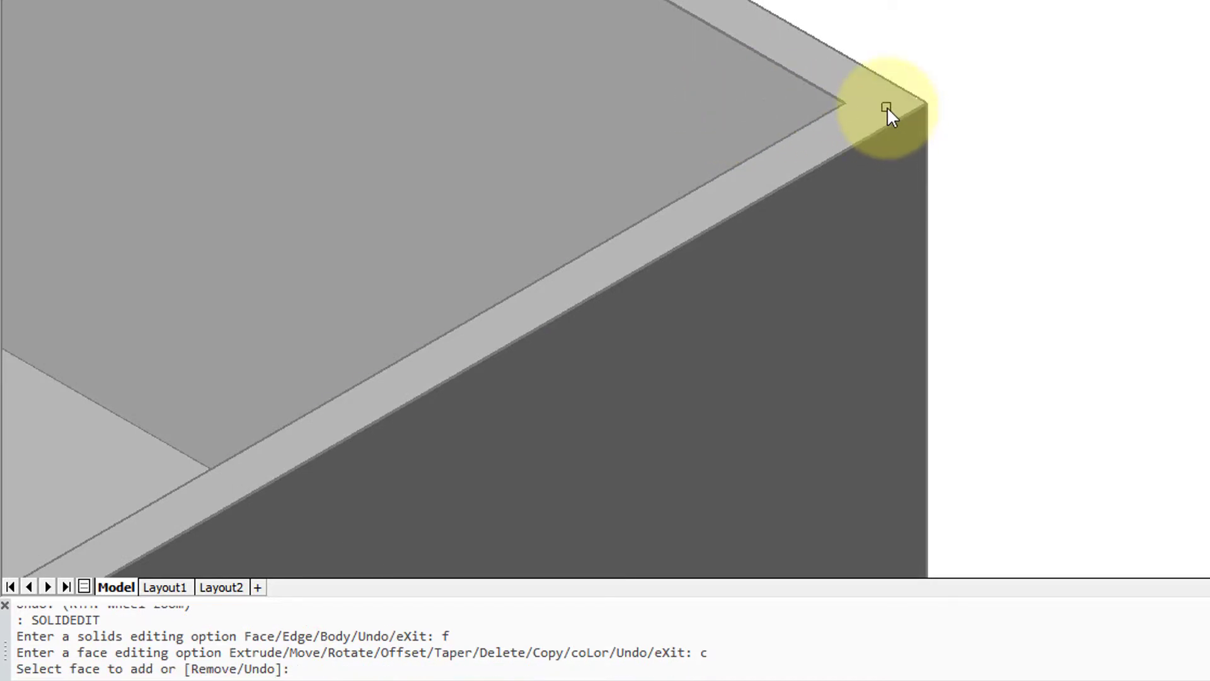
{"action": "scroll", "coordinate": [887, 107], "scroll_direction": "down", "scroll_amount": 5}
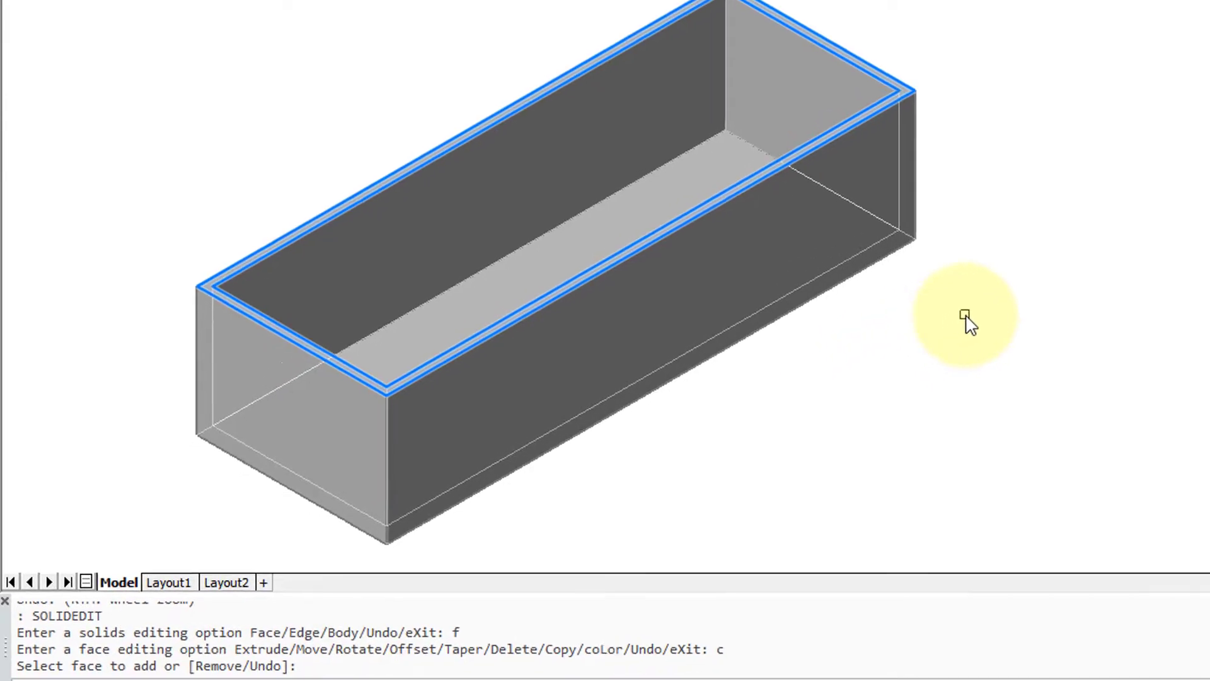
Place a copy of the top rim face to the right of the box and select it to check its type.
{"action": "key", "text": "Return"}
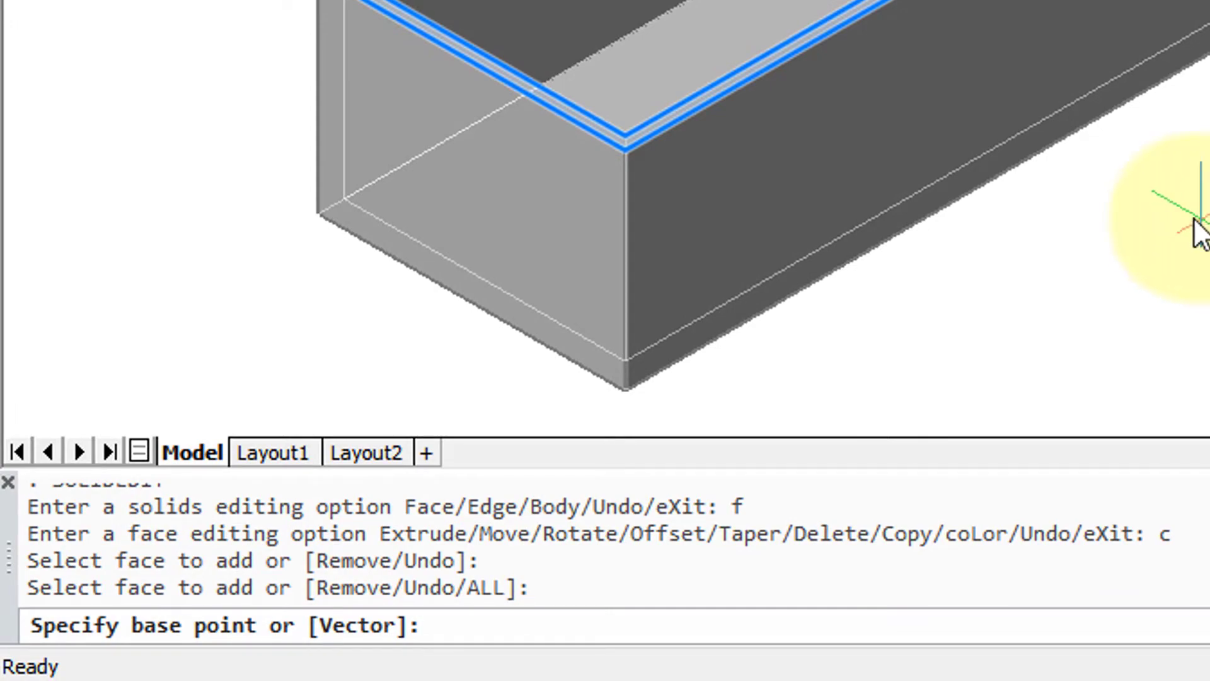
{"action": "left_click", "coordinate": [1097, 233]}
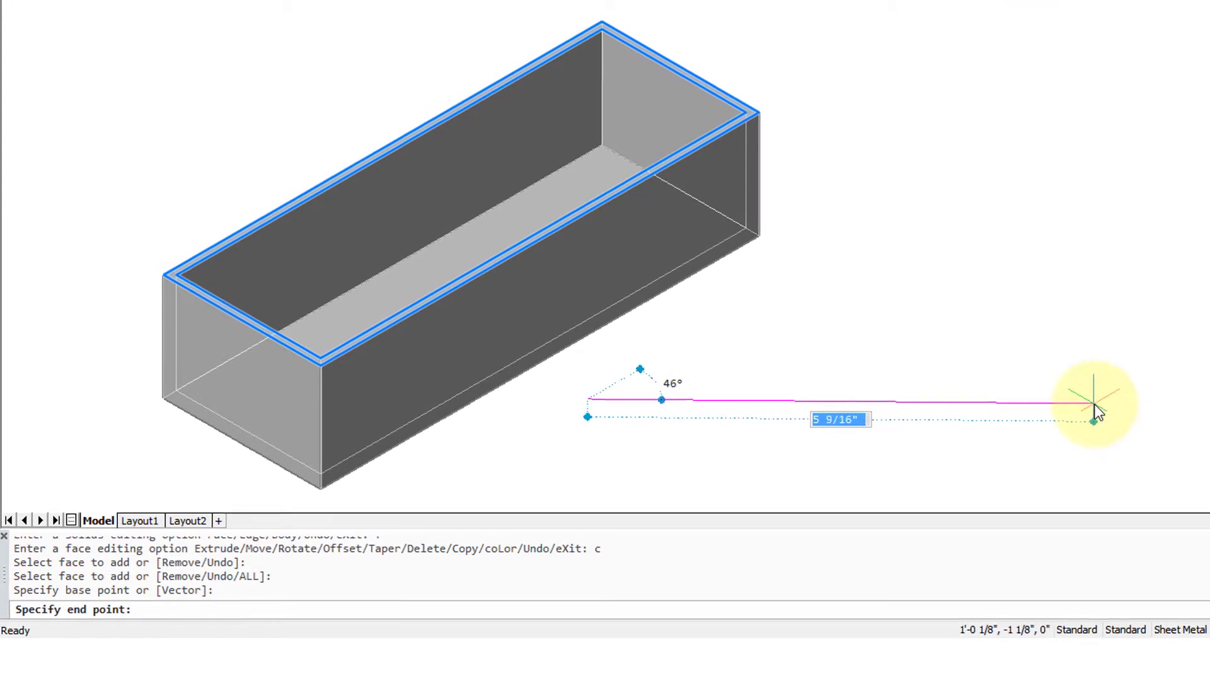
{"action": "left_click", "coordinate": [1100, 407]}
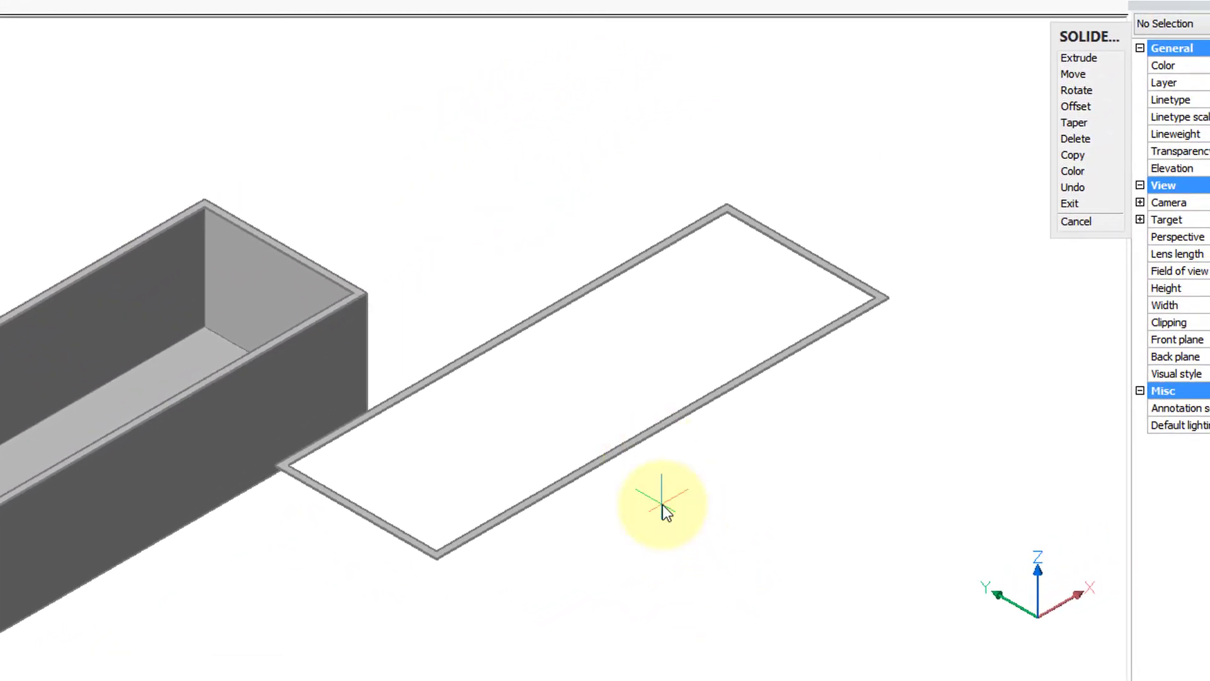
{"action": "key", "text": "Return"}
{"action": "key", "text": "Return"}
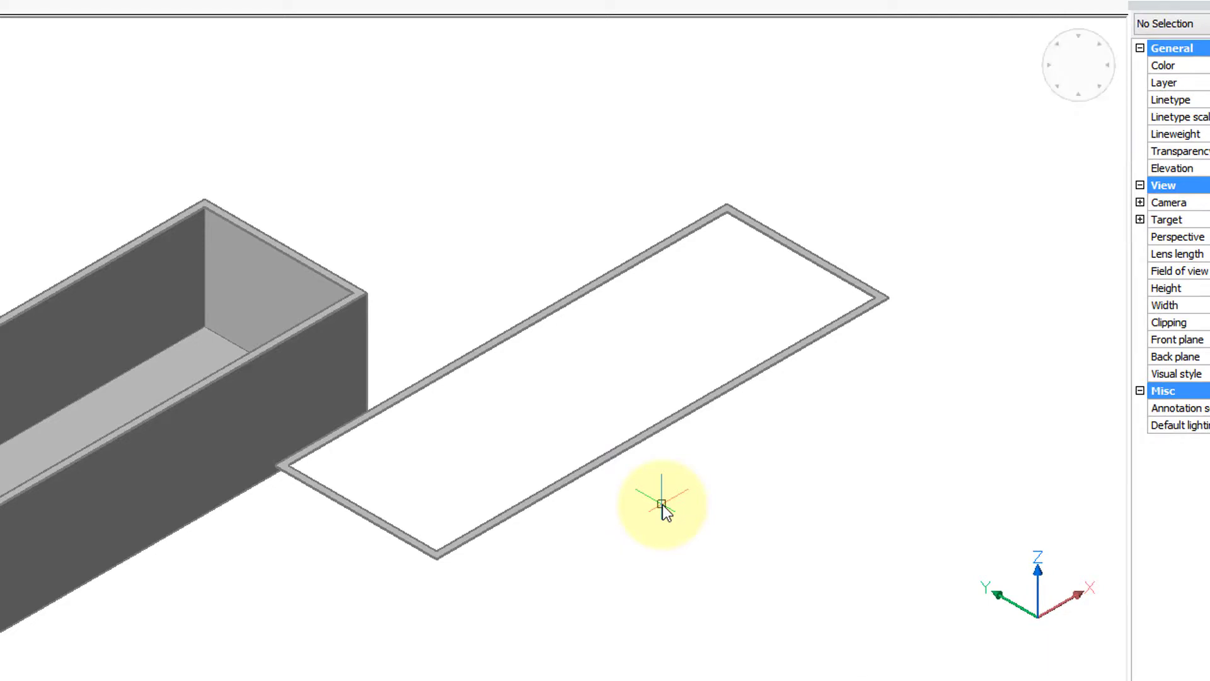
{"action": "left_click", "coordinate": [635, 443]}
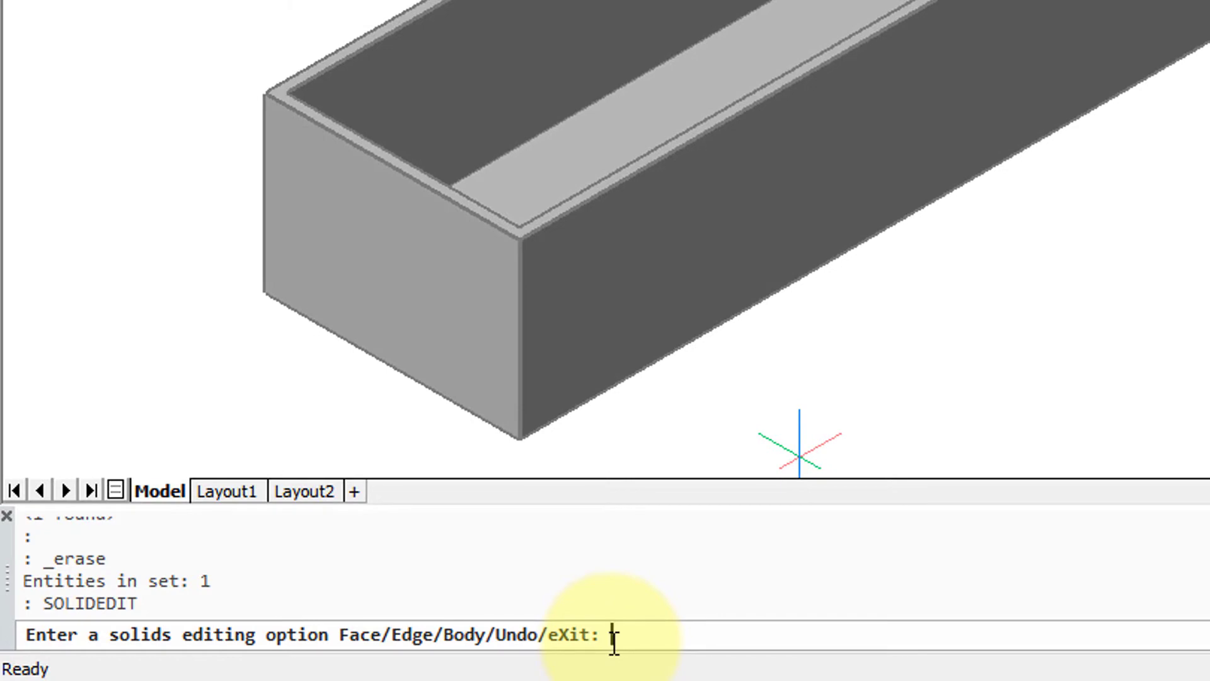
Colour the container's long side face red with the face Colour option.
{"action": "type", "text": "f"}
{"action": "key", "text": "Return"}
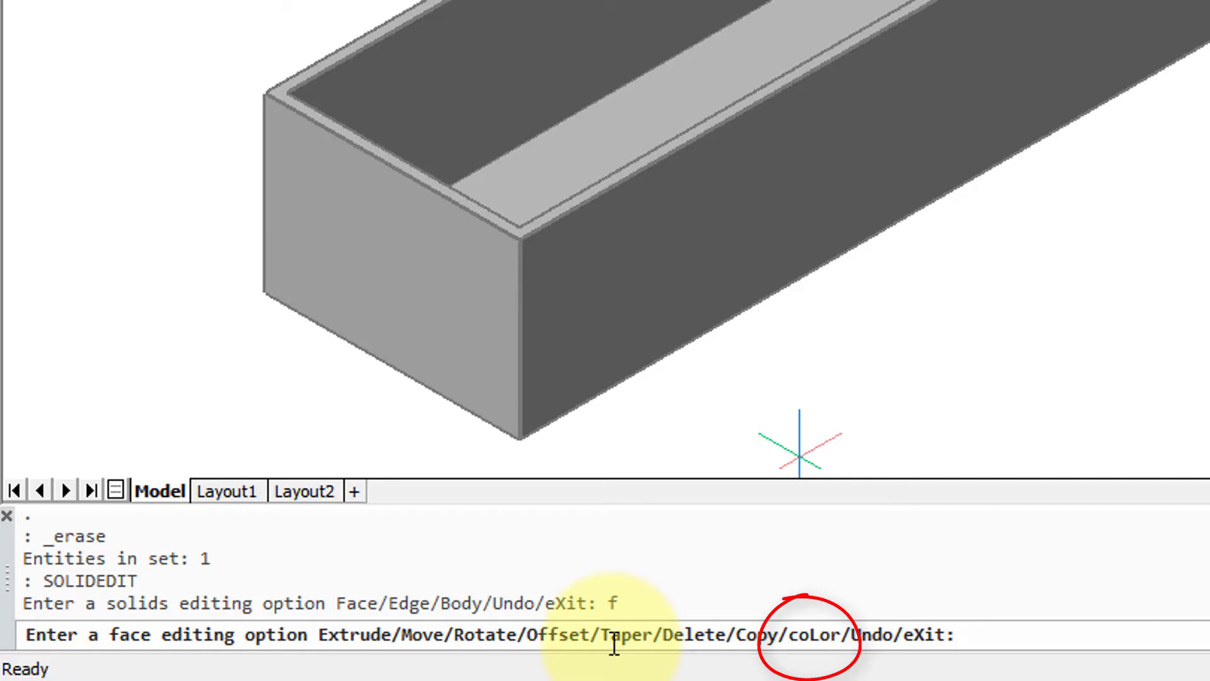
{"action": "type", "text": "l"}
{"action": "key", "text": "Return"}
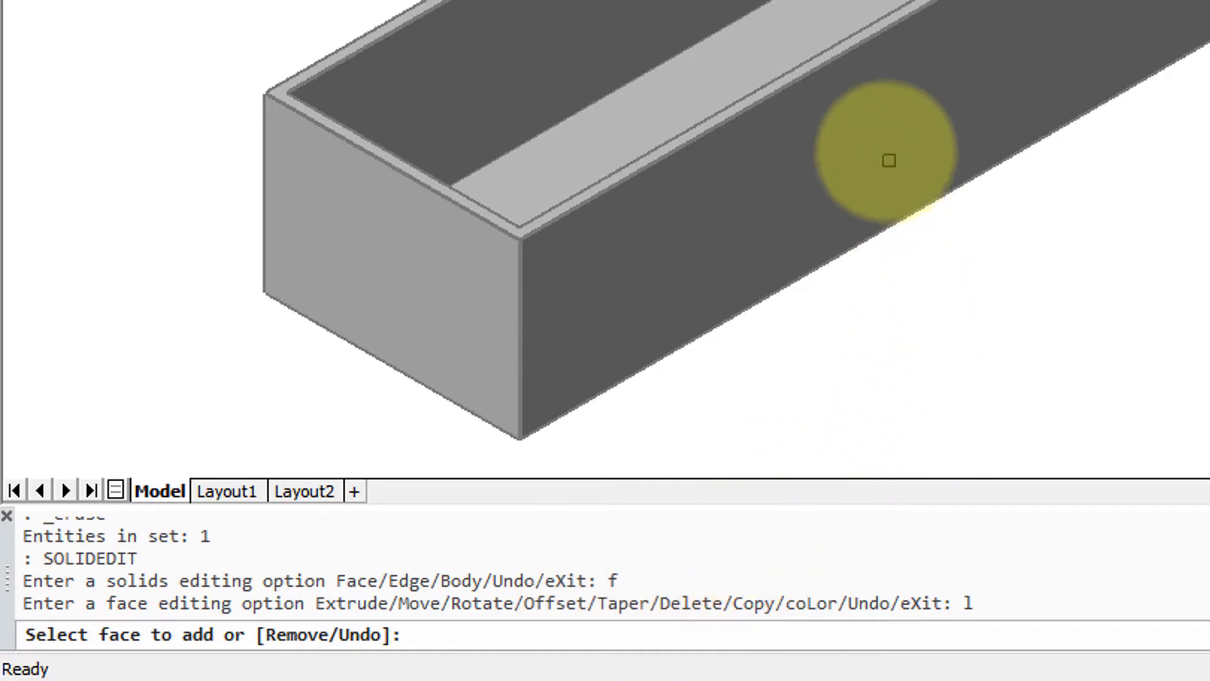
{"action": "left_click", "coordinate": [884, 148]}
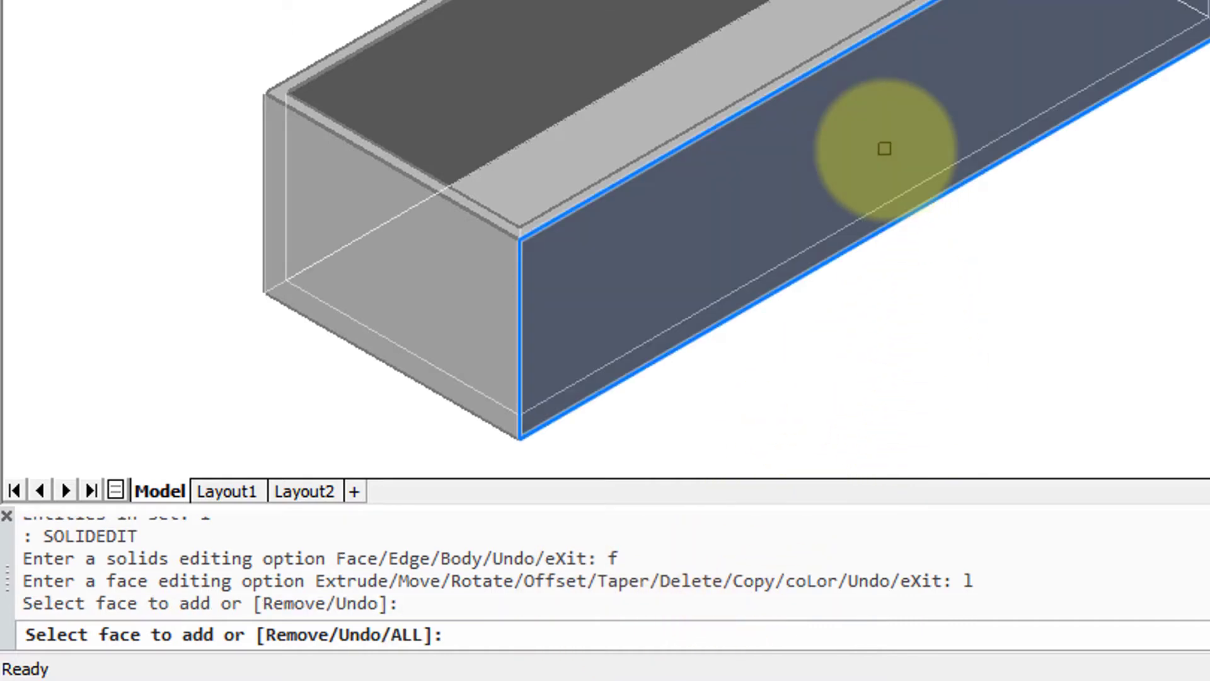
{"action": "key", "text": "Return"}
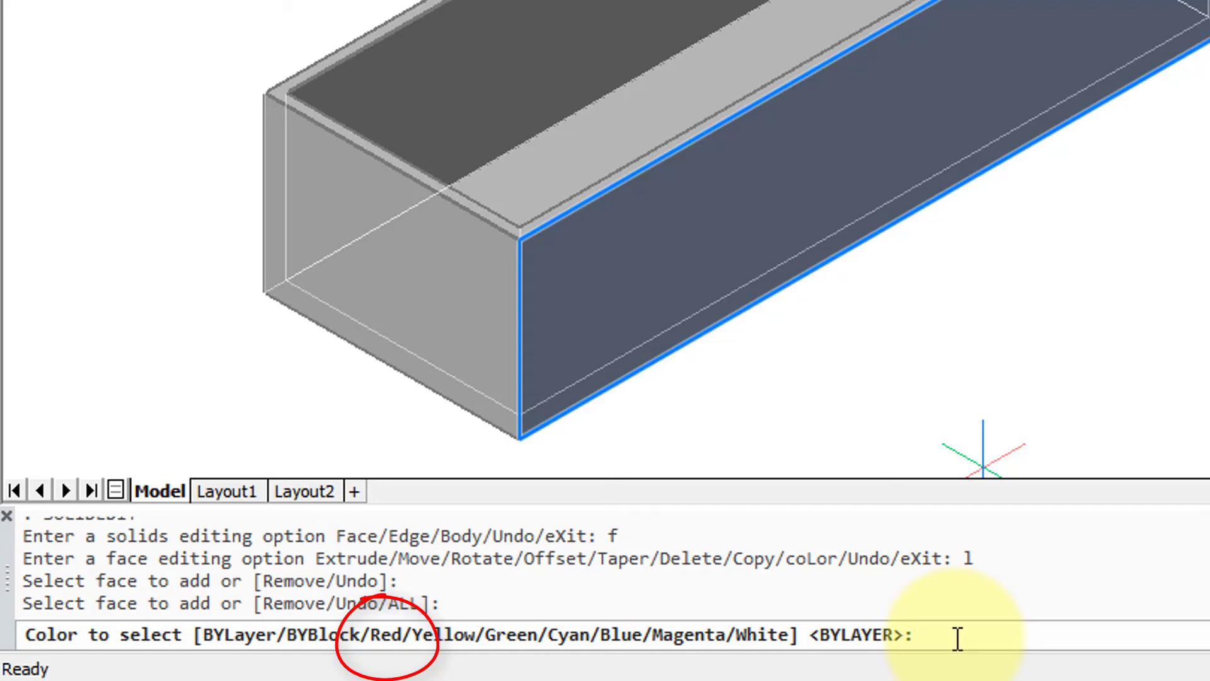
{"action": "type", "text": "r"}
{"action": "key", "text": "Return"}
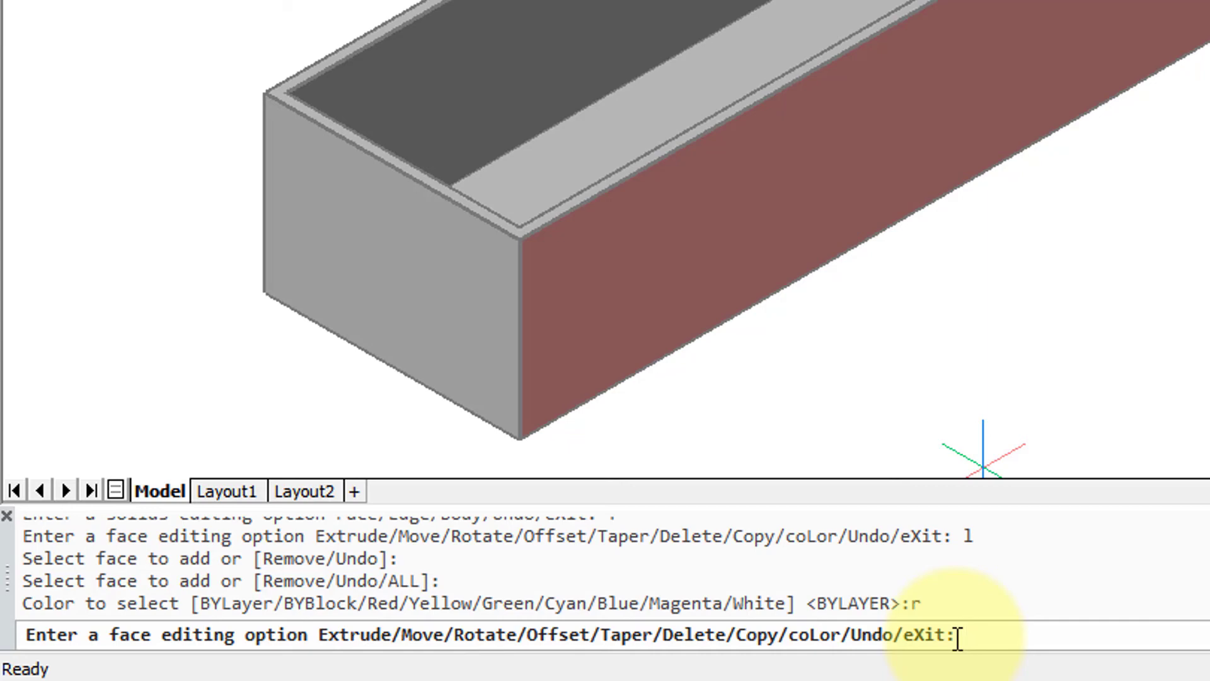
Colour the near end face yellow.
{"action": "type", "text": "l"}
{"action": "key", "text": "Return"}
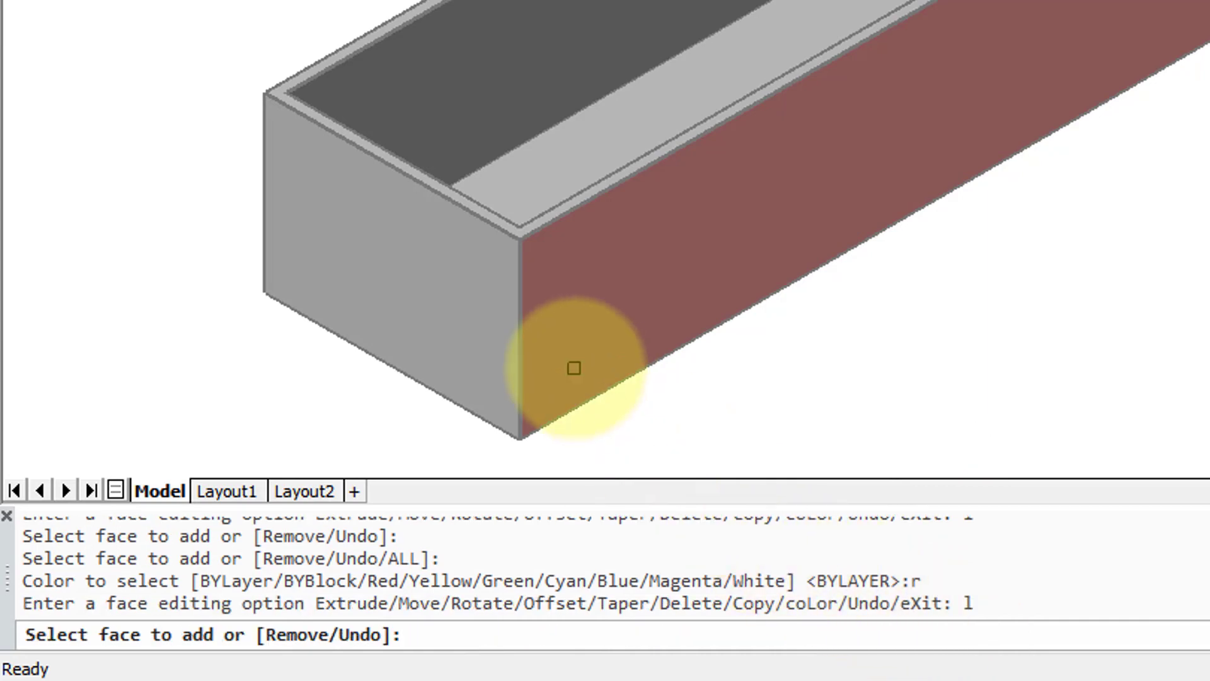
{"action": "left_click", "coordinate": [450, 311]}
{"action": "key", "text": "Return"}
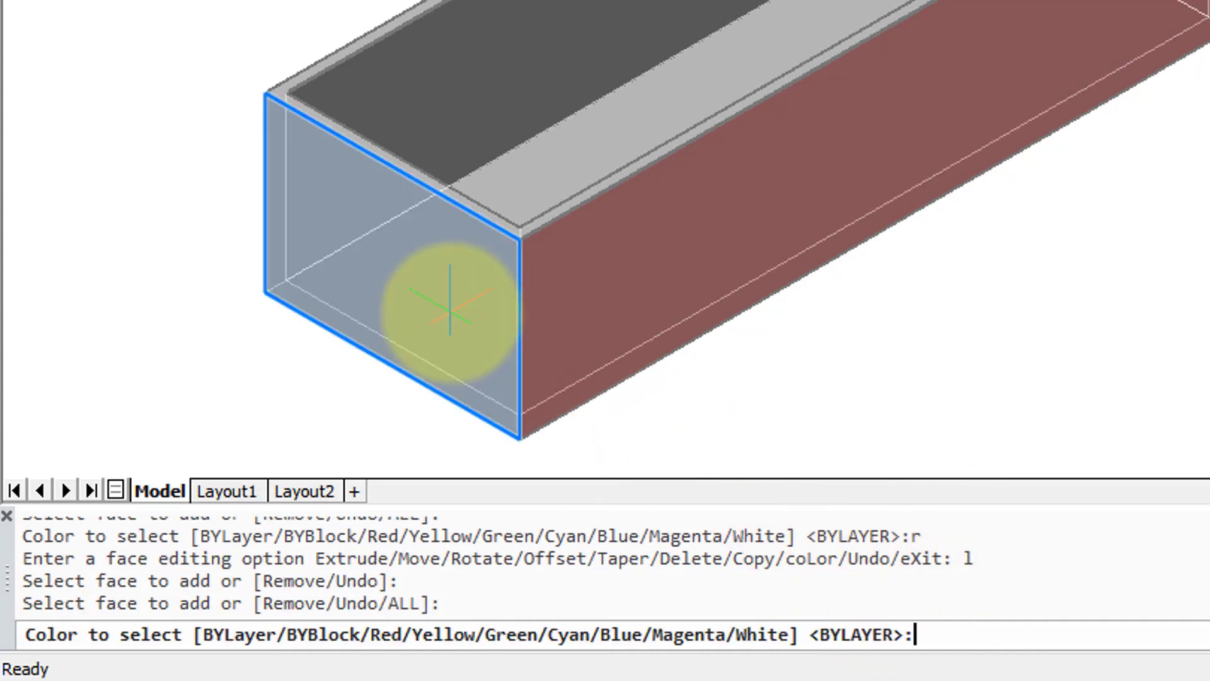
{"action": "type", "text": "y"}
{"action": "key", "text": "Return"}
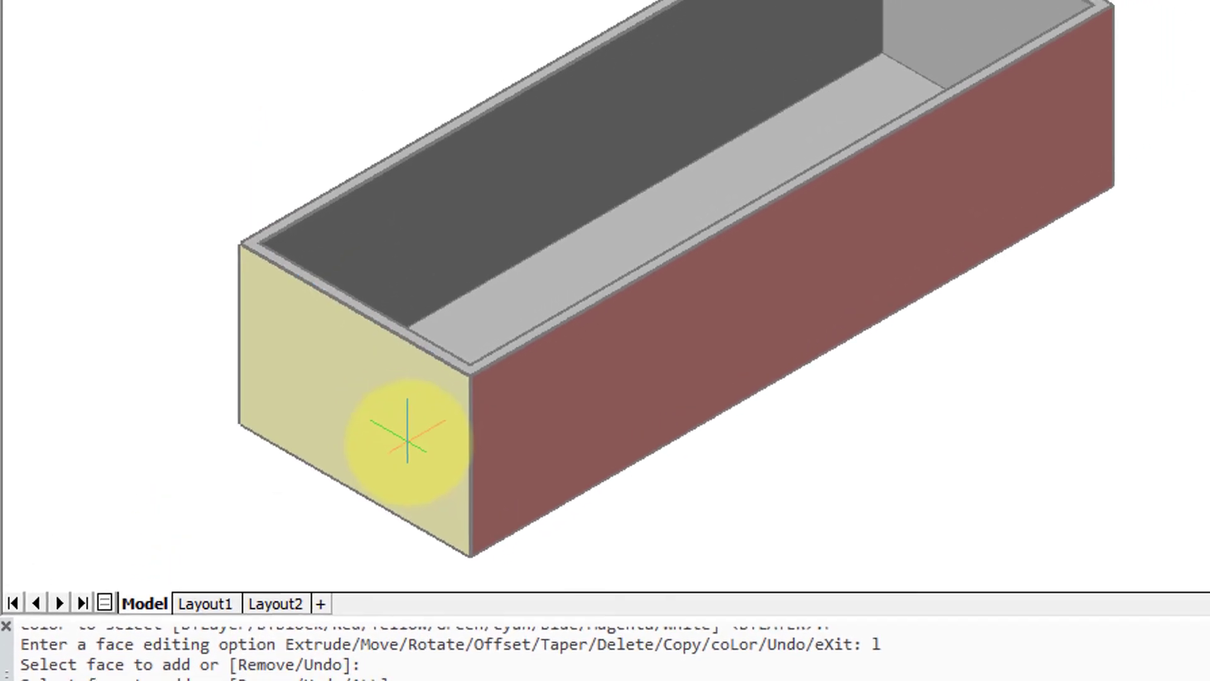